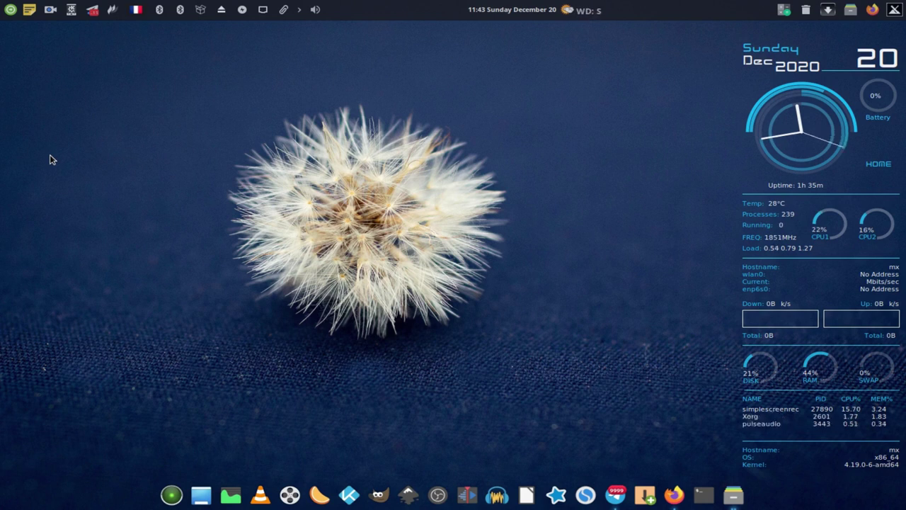
Show the LibreOffice dock icon's menu of Writer, Calc, Impress and other programs.
right_click(526, 494)
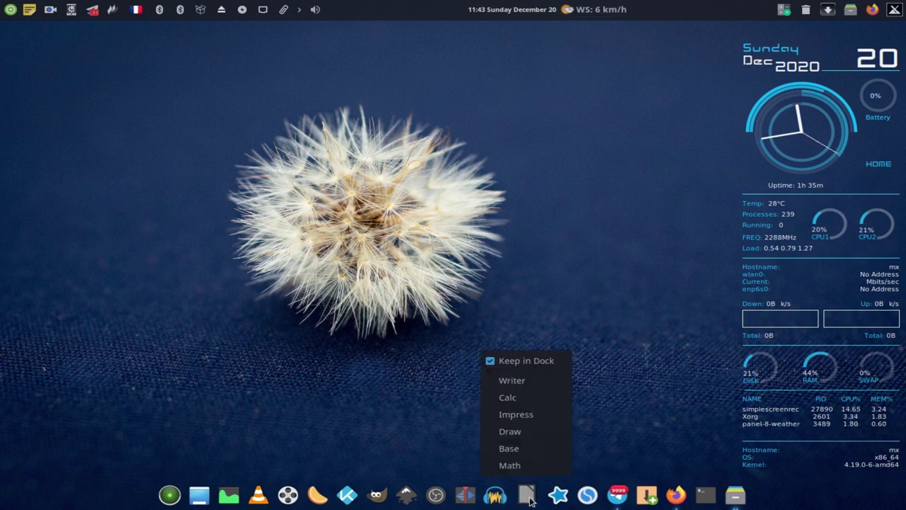
Start a new Writer document with the Arabic words نشرت, جملت and كتابو on separate lines.
left_click(518, 380)
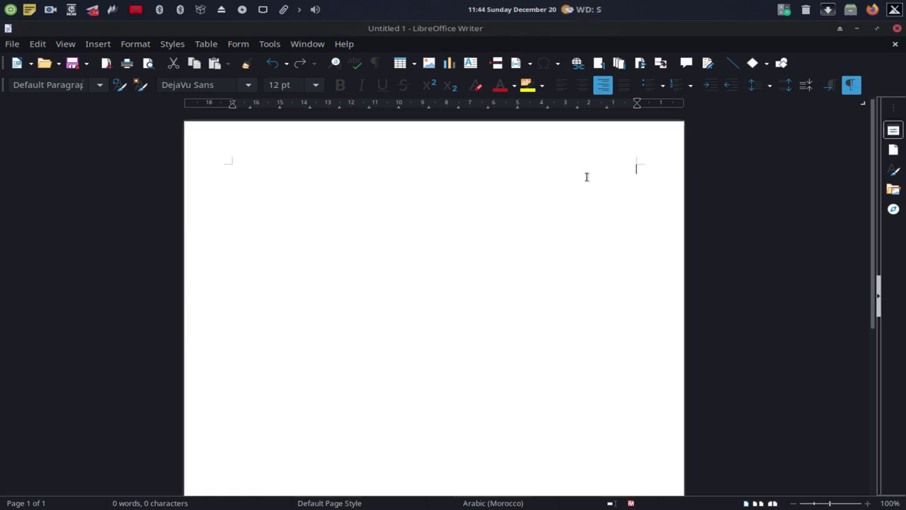
type("نشم")
type("ت")
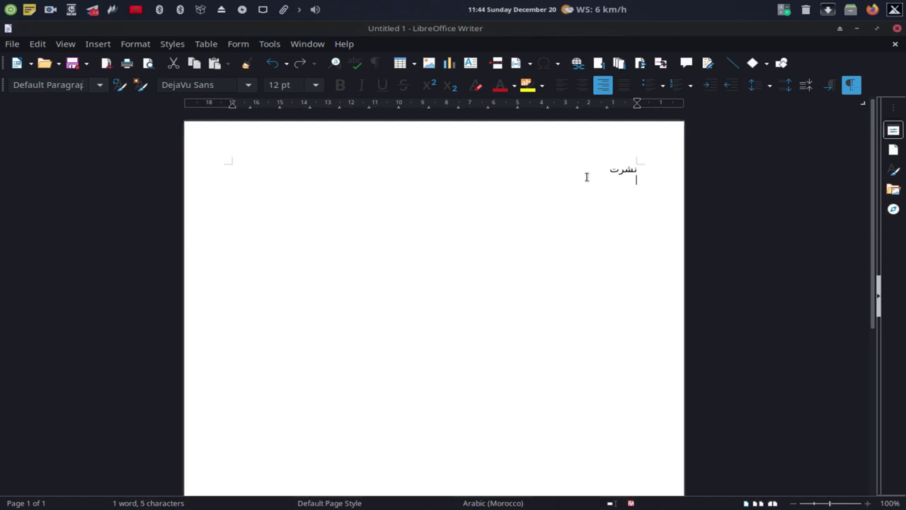
key("Return")
type("جملت ")
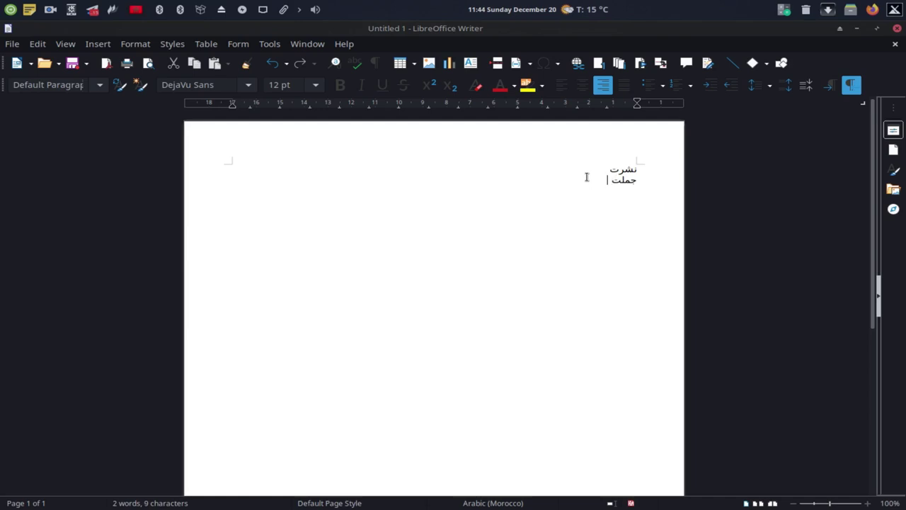
type("كتا")
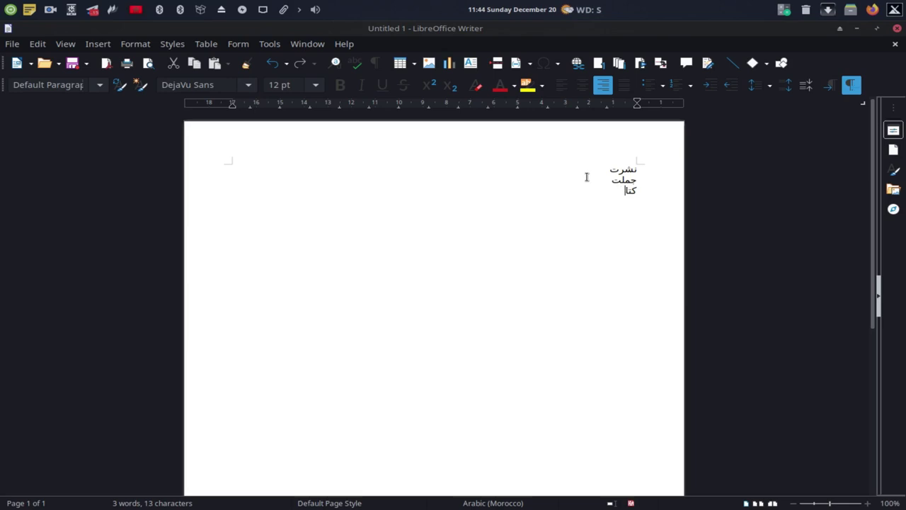
type("بو")
key("Return")
From the empty Extension Manager, open the online LibreOffice extensions site in Firefox.
left_click(273, 46)
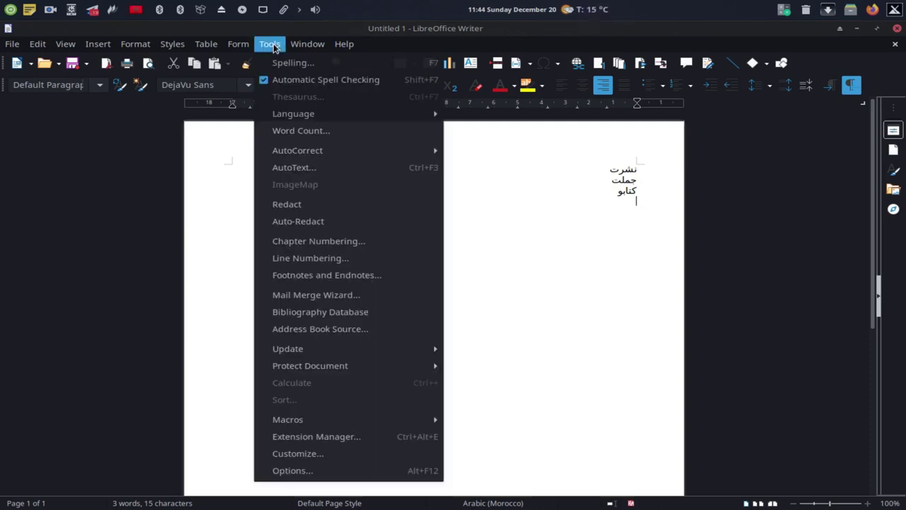
left_click(399, 440)
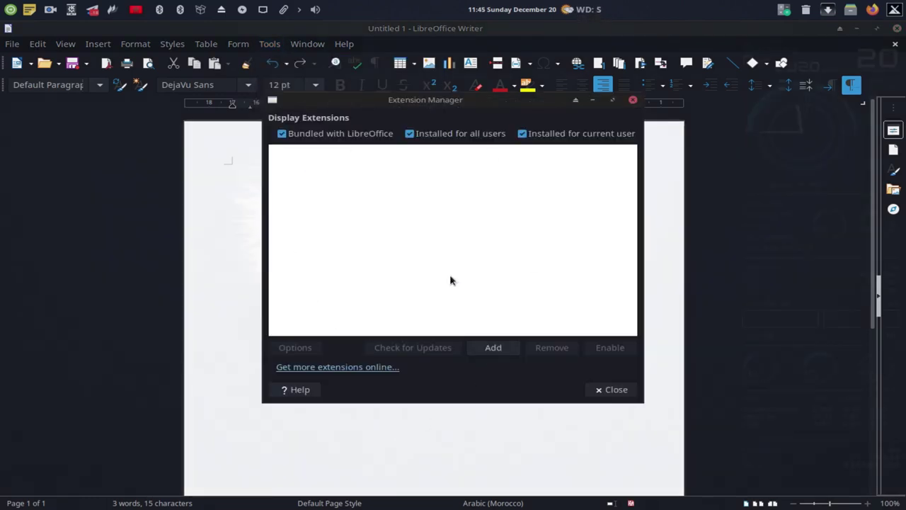
left_click_drag(456, 106, 460, 171)
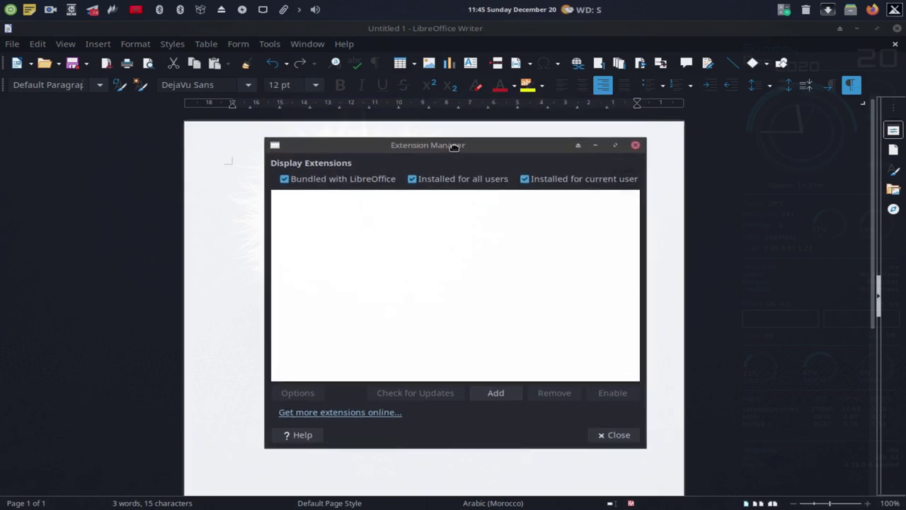
left_click(330, 418)
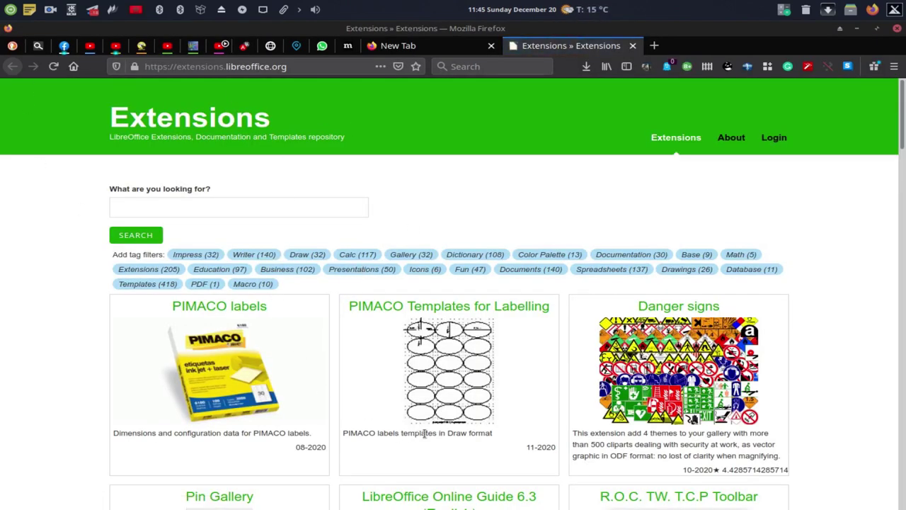
Search the extensions site for 'arabic' and open the Arabic Spellchecker page.
left_click(251, 209)
type("ara")
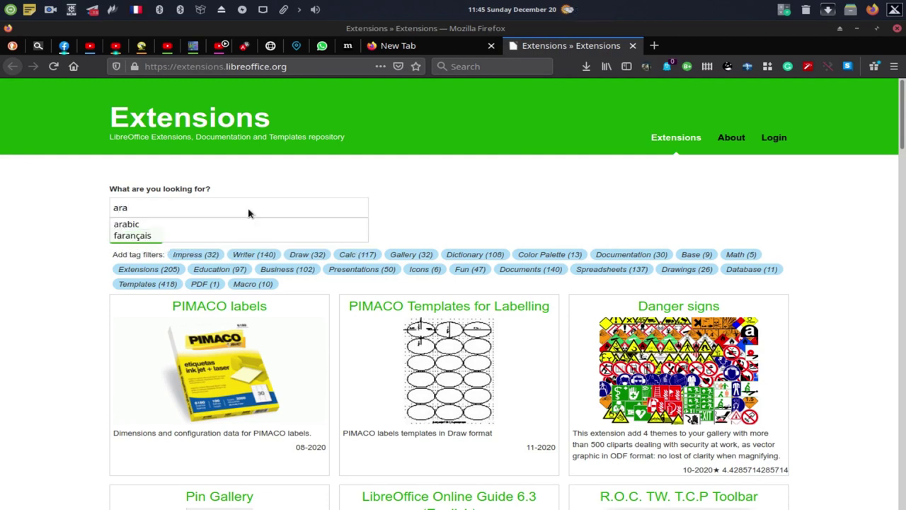
type("bic")
key("Return")
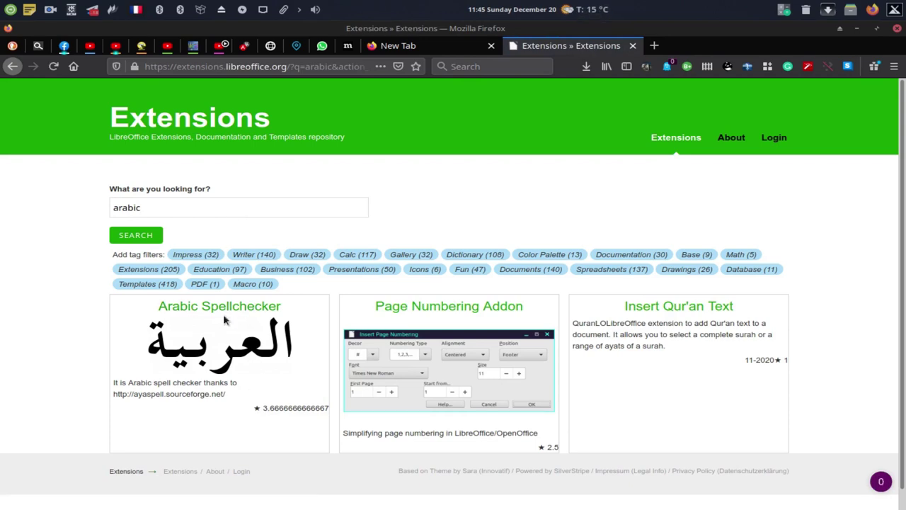
left_click(223, 362)
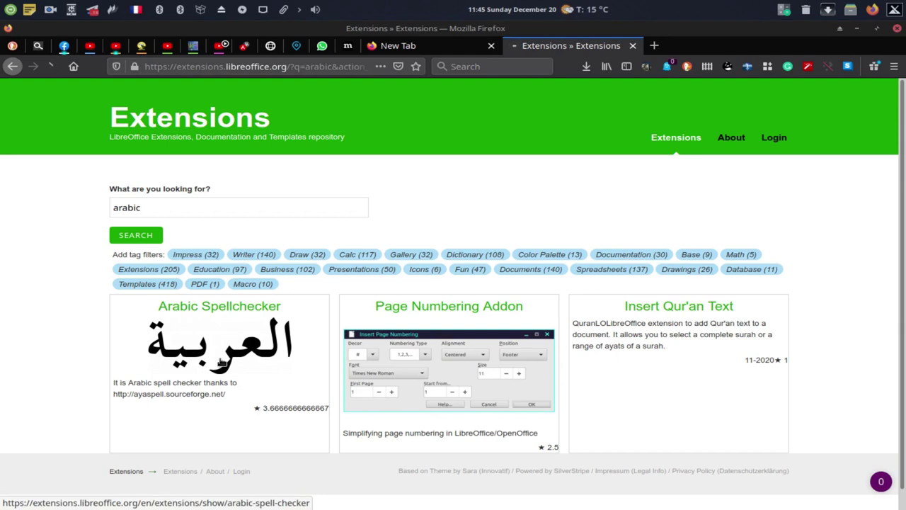
Download and save the Arabic Spellchecker release 3.2 file, dict-ar-3-2.oxt.
scroll(222, 362, "down", 5)
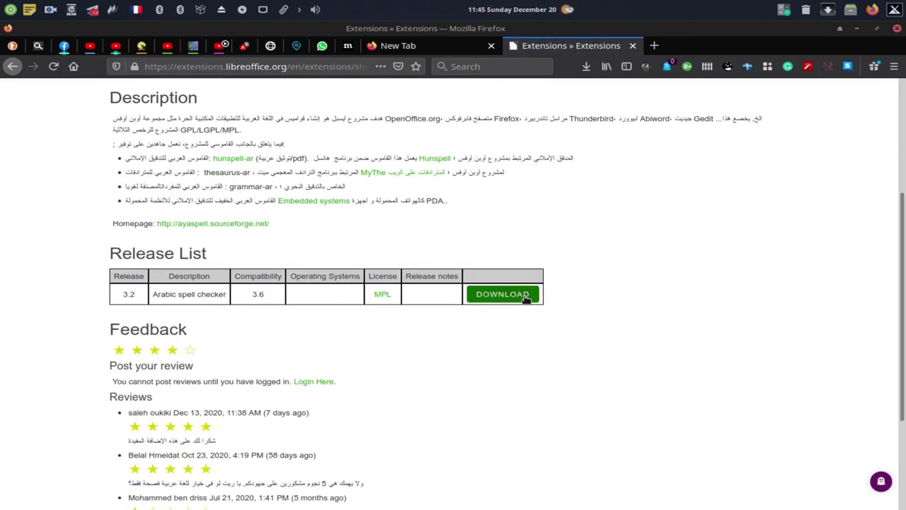
left_click(524, 294)
left_click(555, 359)
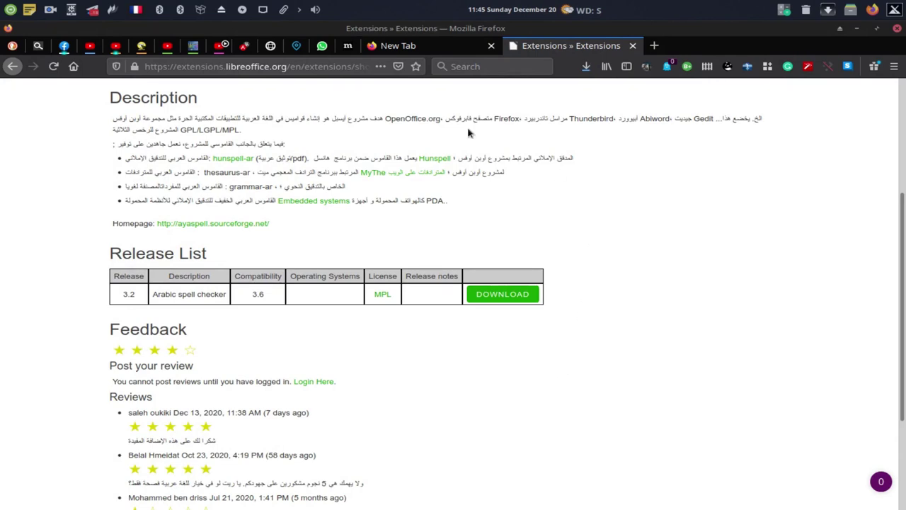
mouse_move(582, 504)
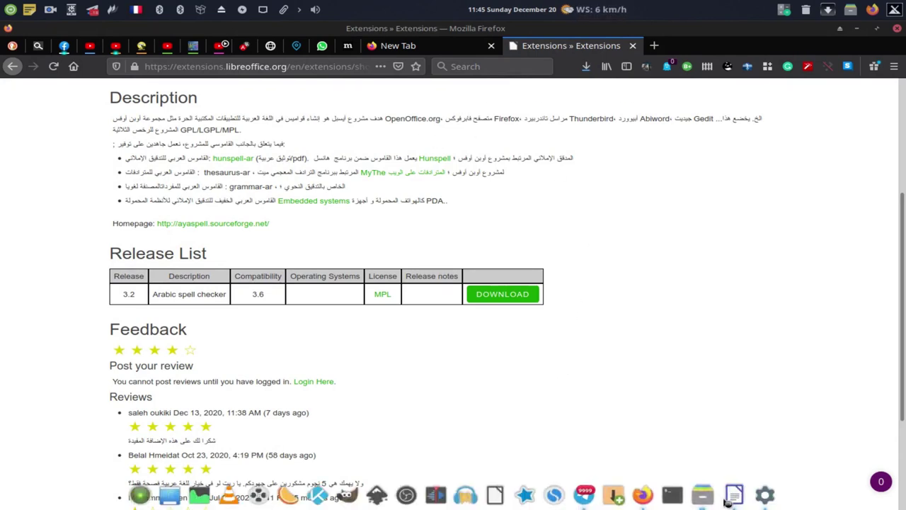
left_click(735, 495)
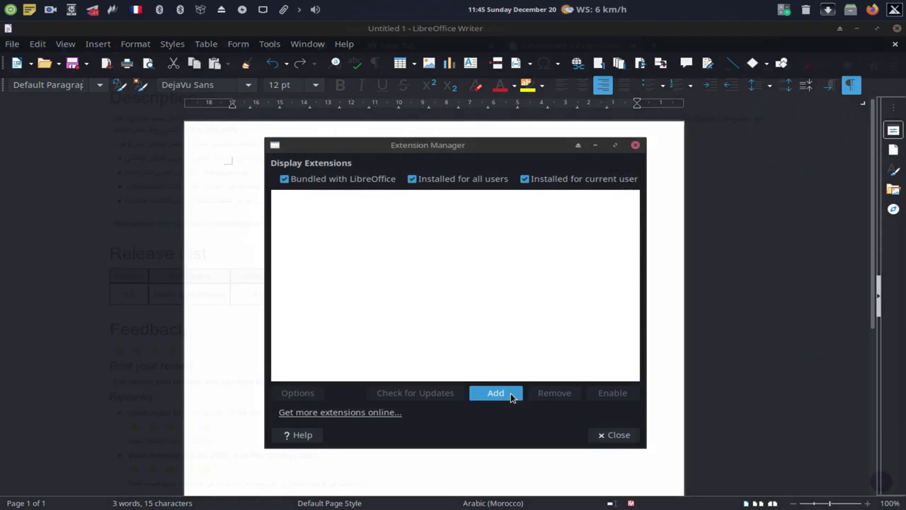
Install dict-ar-3-2.oxt (Ayaspell 3.2) through Extension Manager and restart LibreOffice.
left_click(511, 393)
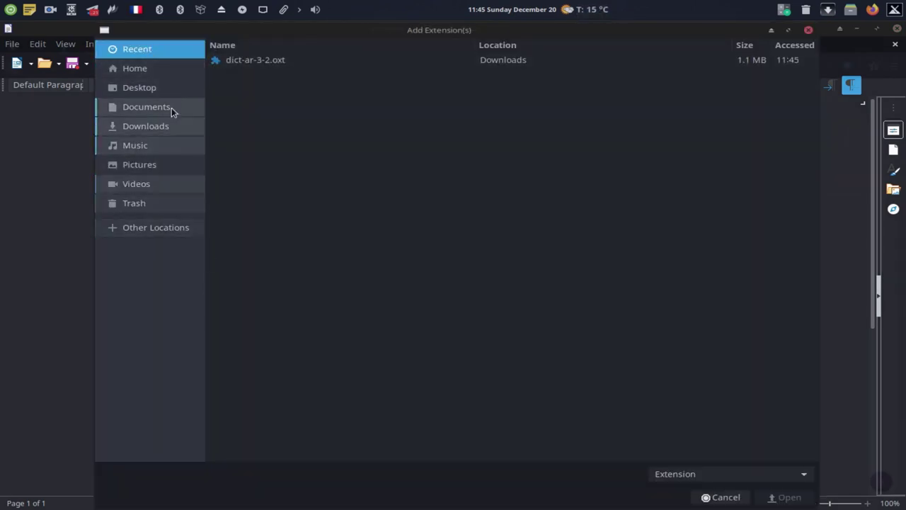
left_click(249, 62)
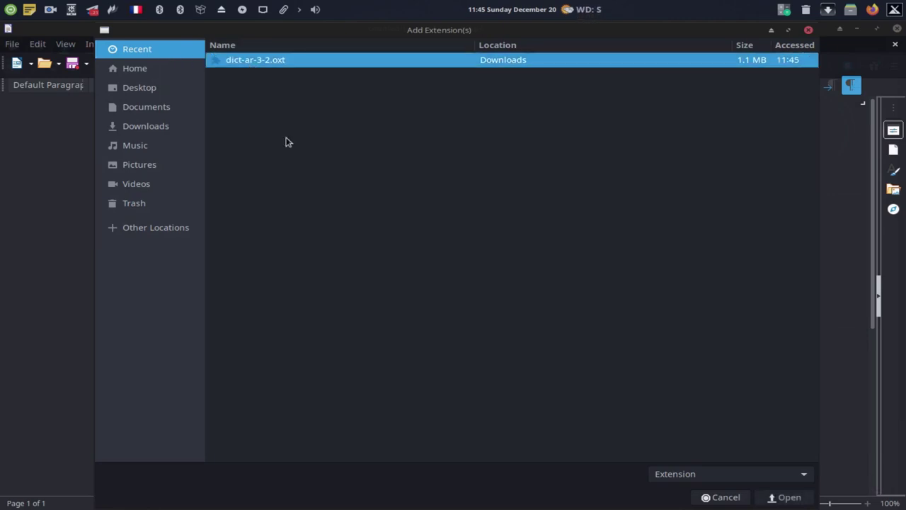
left_click(758, 497)
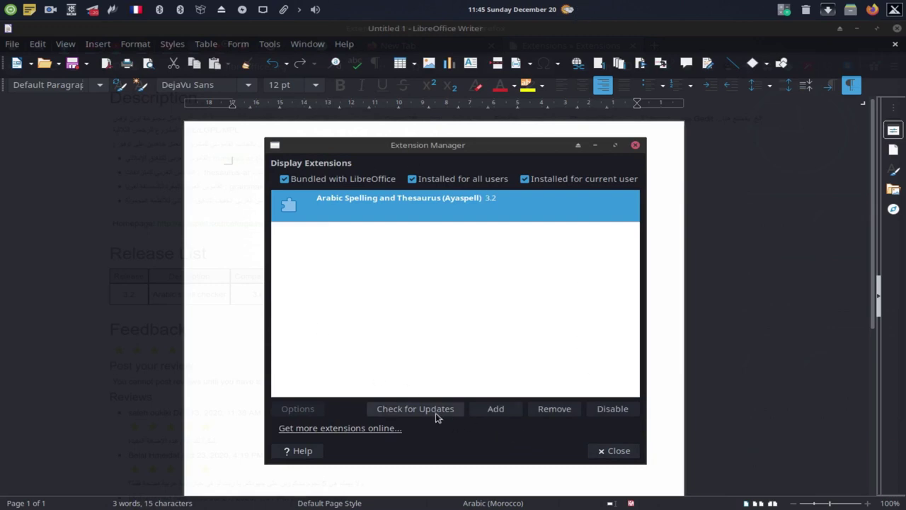
left_click(612, 451)
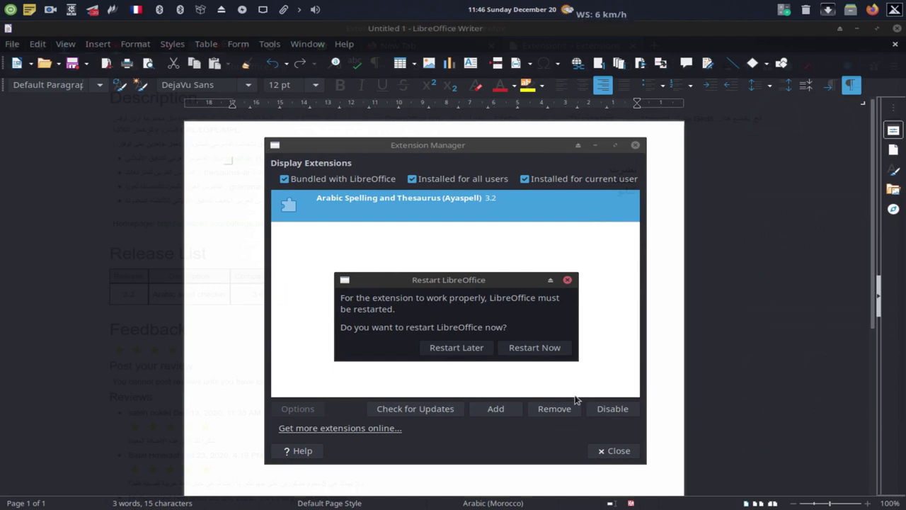
left_click(545, 347)
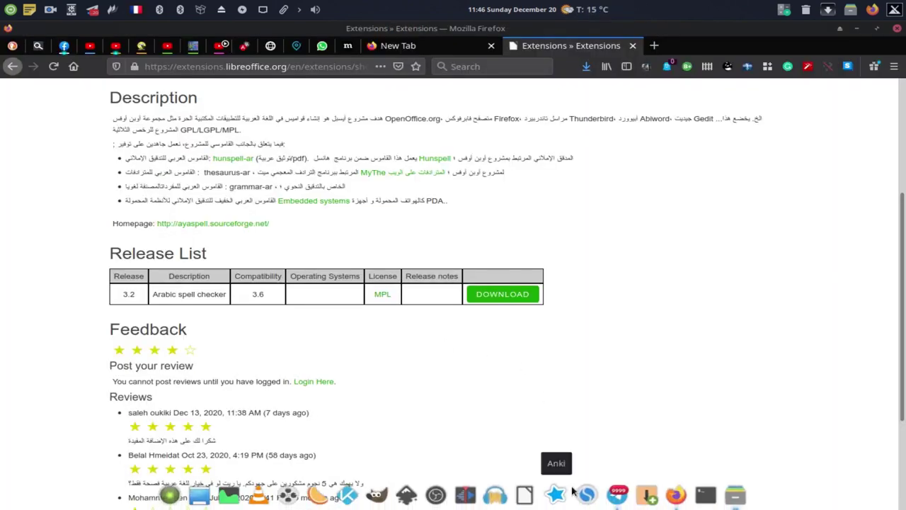
Open a new Writer document and paste in the three Arabic words.
right_click(534, 498)
left_click(528, 381)
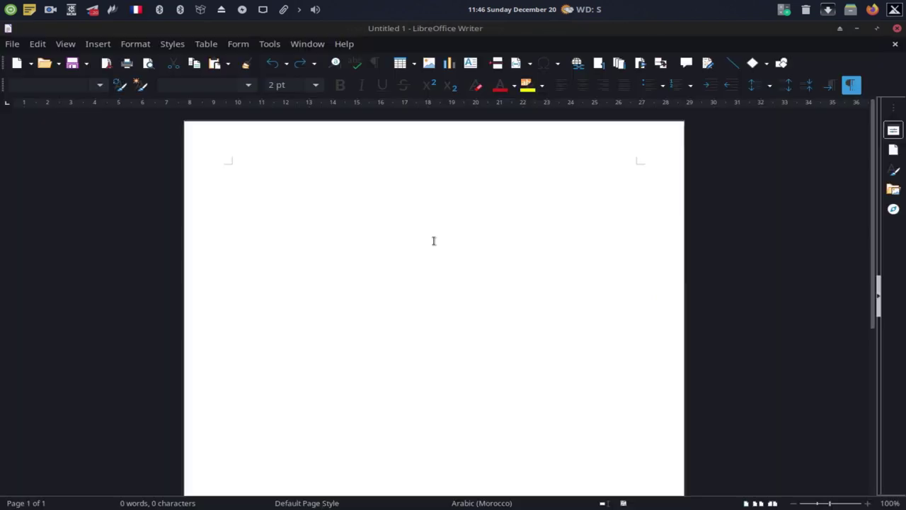
key("ctrl+v")
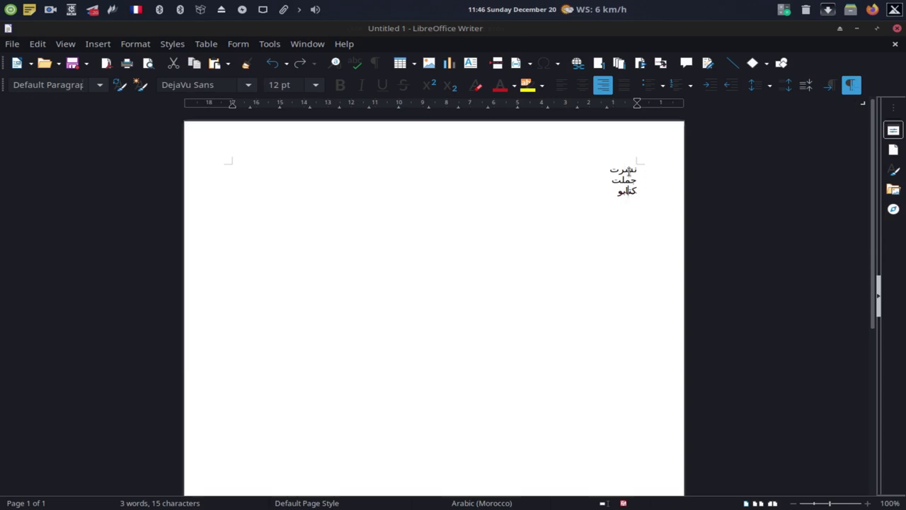
Correct the third word to كتاب using the Arabic spelling suggestion.
left_click_drag(610, 170, 641, 169)
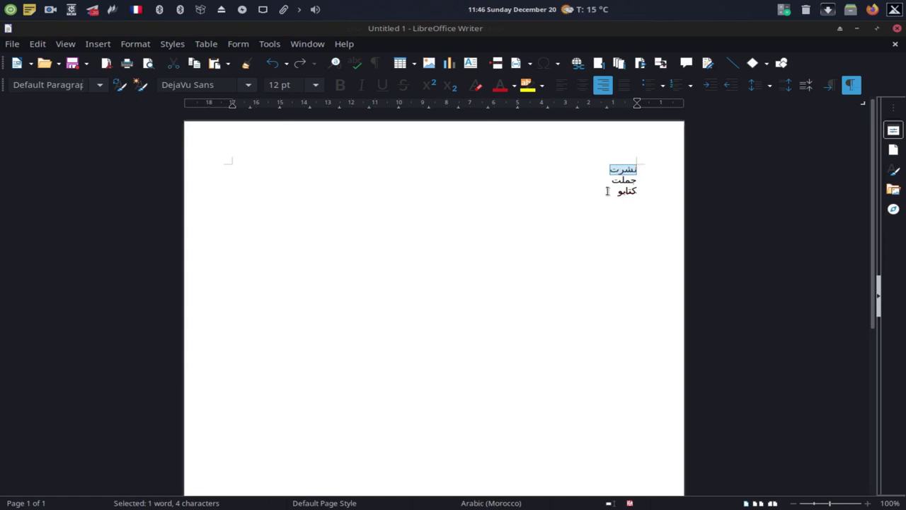
left_click(620, 193)
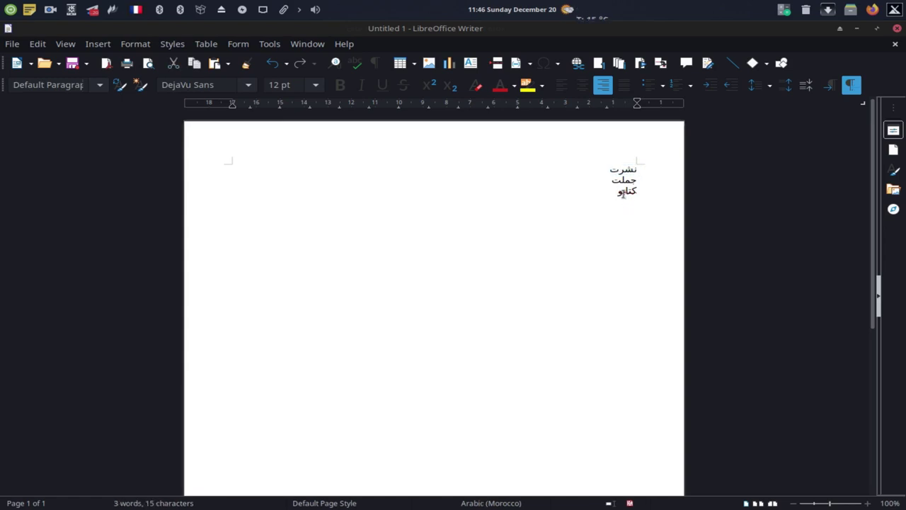
key("BackSpace")
right_click(628, 192)
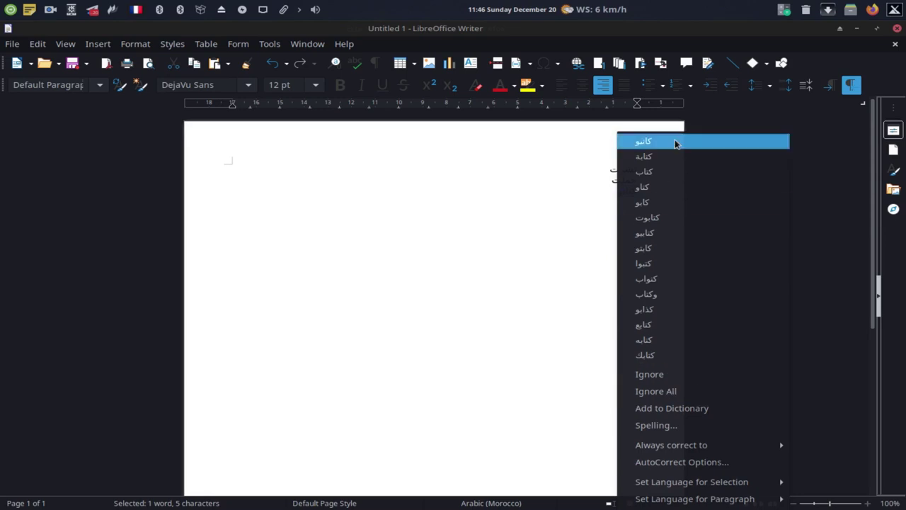
left_click(669, 177)
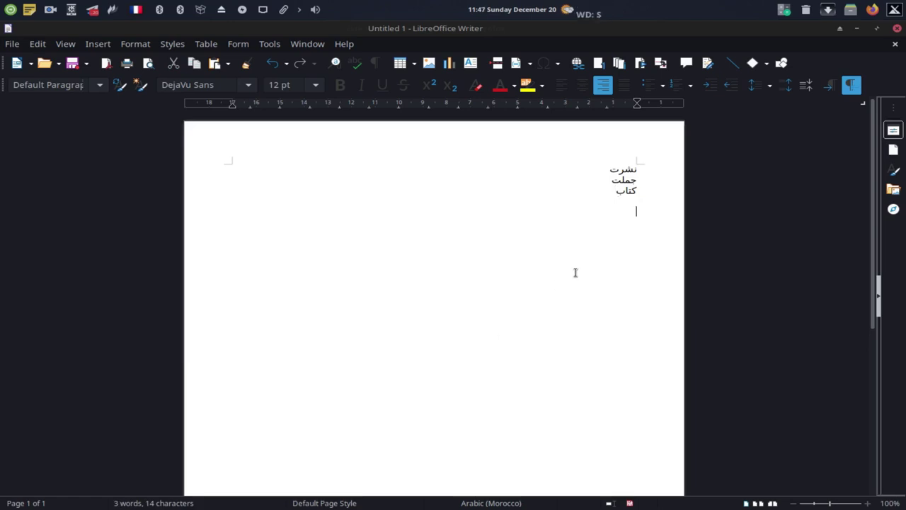
type("lvp")
Switch to the Arabic layout and type the line في مرحلت من حيات الإنسان.
key("BackSpace")
key("alt+shift")
type("ي")
type(" مرحلت")
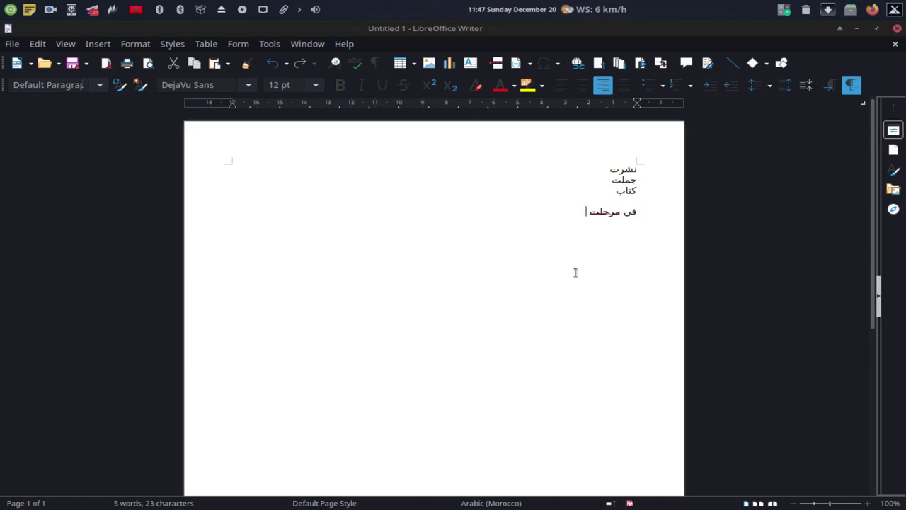
type(" ح")
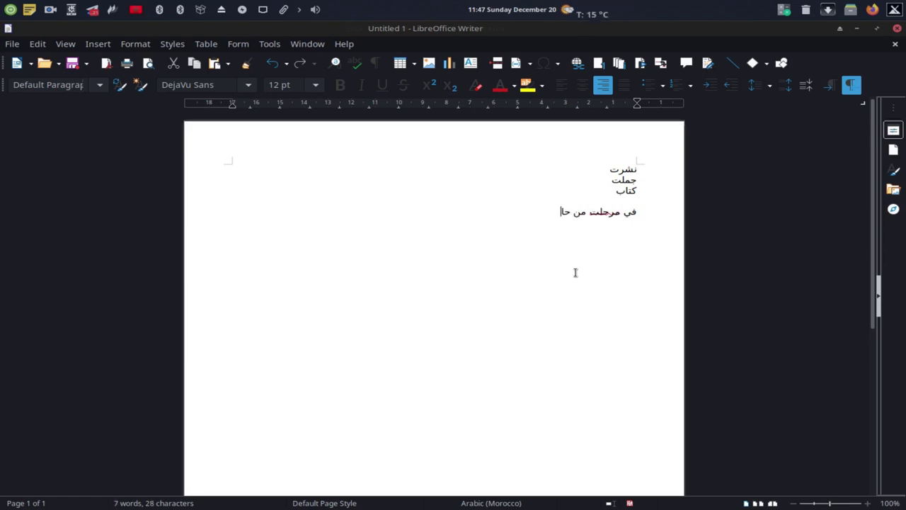
type("ي")
type("أ")
type("الإنسا")
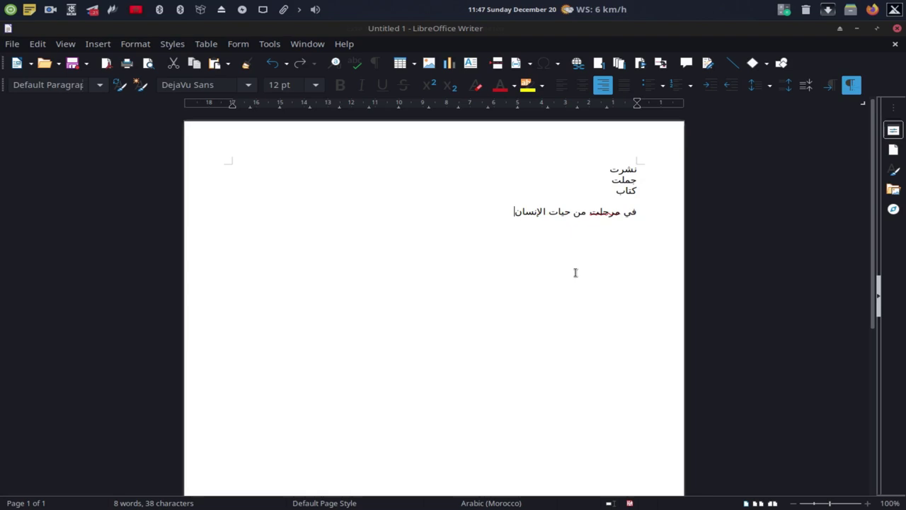
type("ن")
Accept the spelling suggestions الإنسان and مرحلة for the two flagged words.
right_click(527, 213)
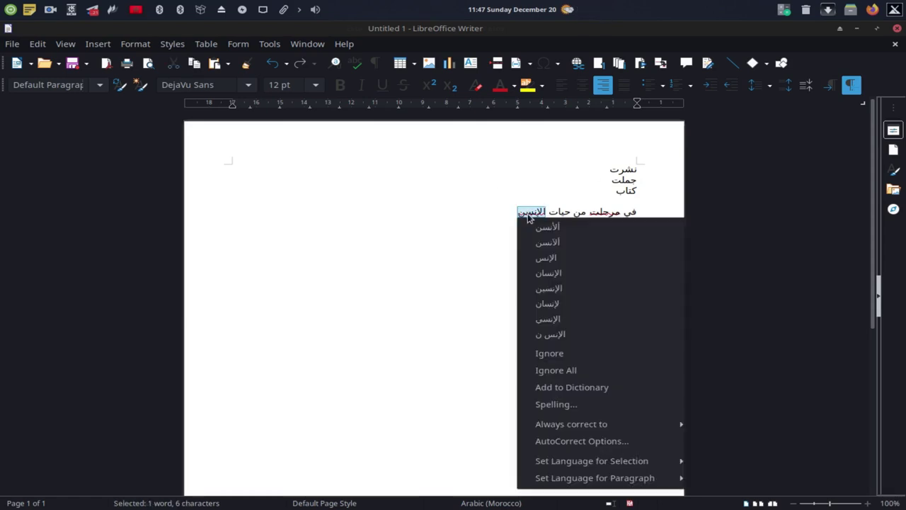
left_click(572, 274)
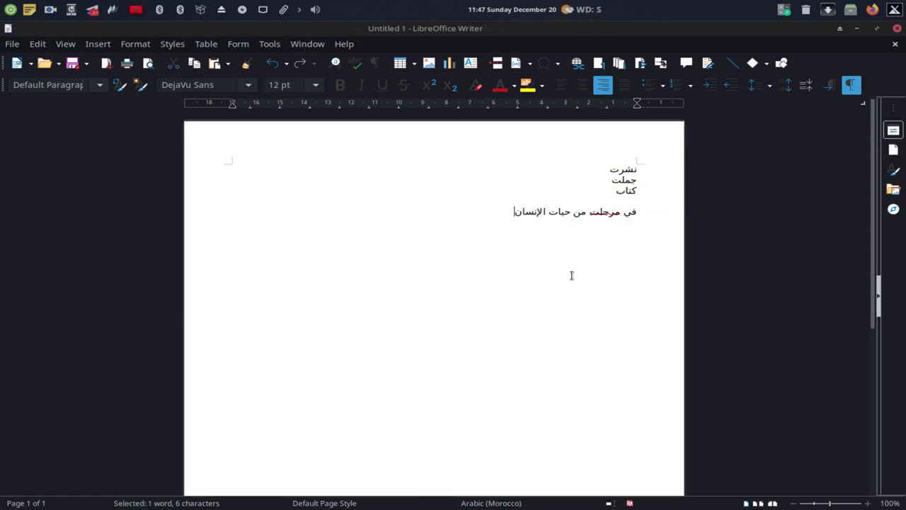
right_click(602, 214)
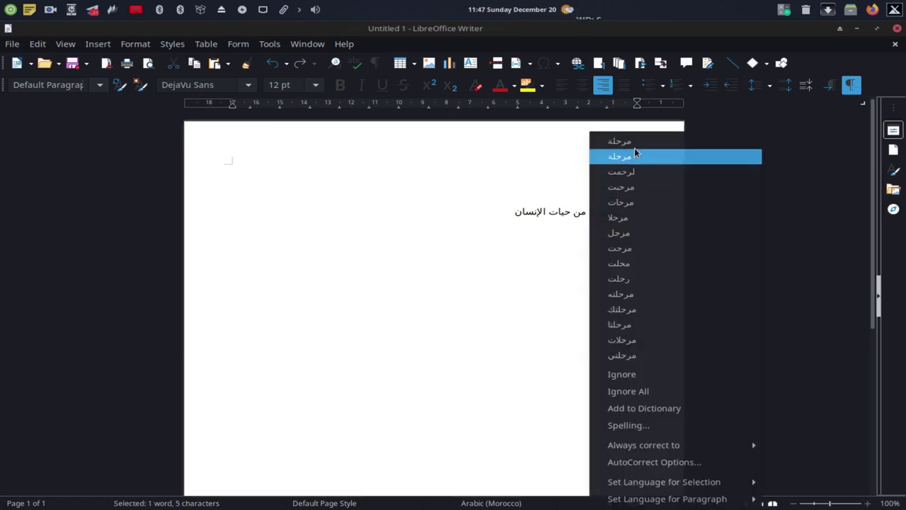
left_click(630, 156)
Change حيات to حياة by replacing its final ت with ة.
triple_click(567, 215)
left_click_drag(556, 214, 560, 215)
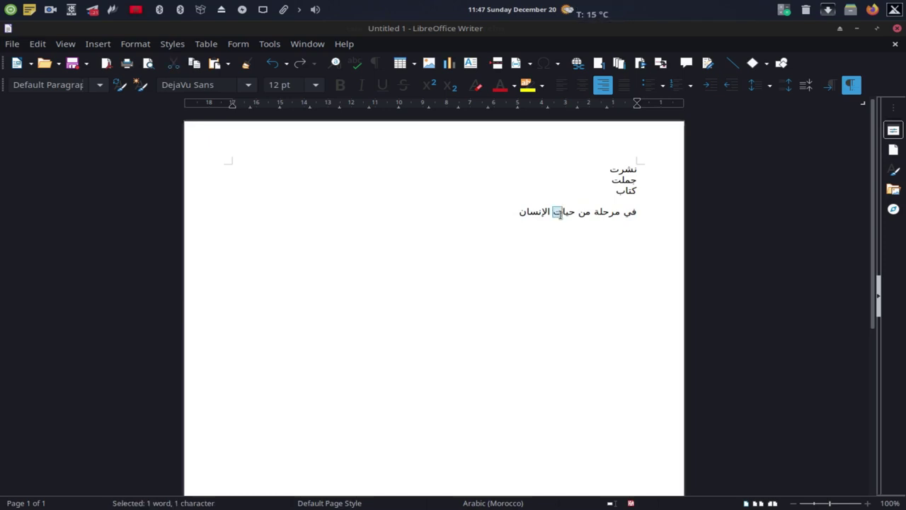
key("Delete")
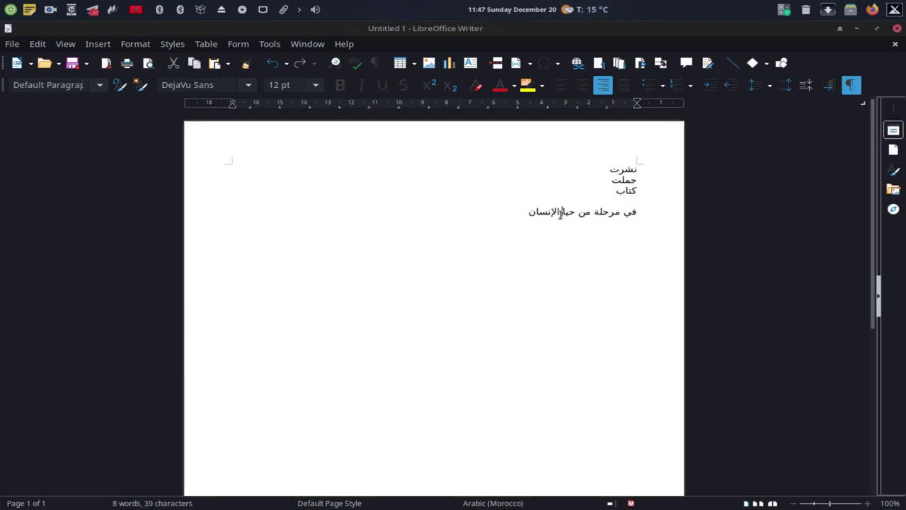
type("ة")
key("alt+shift")
key("alt+shift")
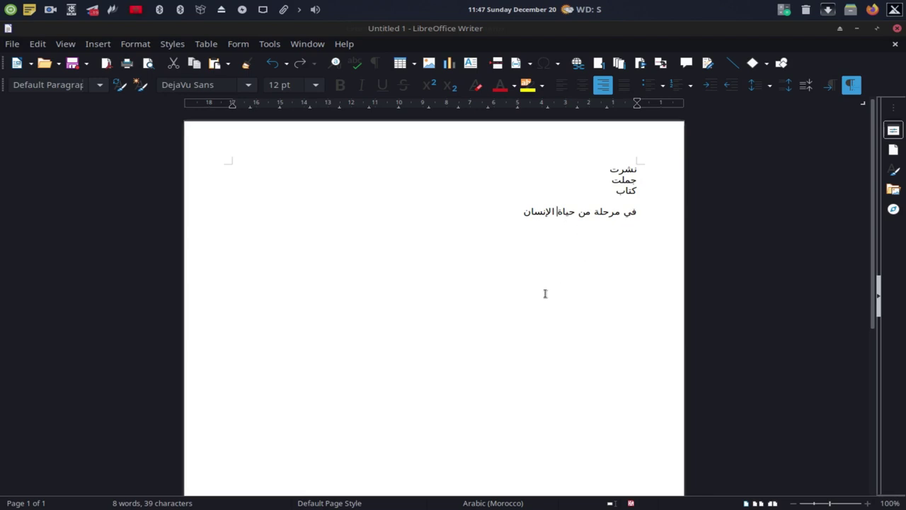
left_click_drag(482, 205, 696, 162)
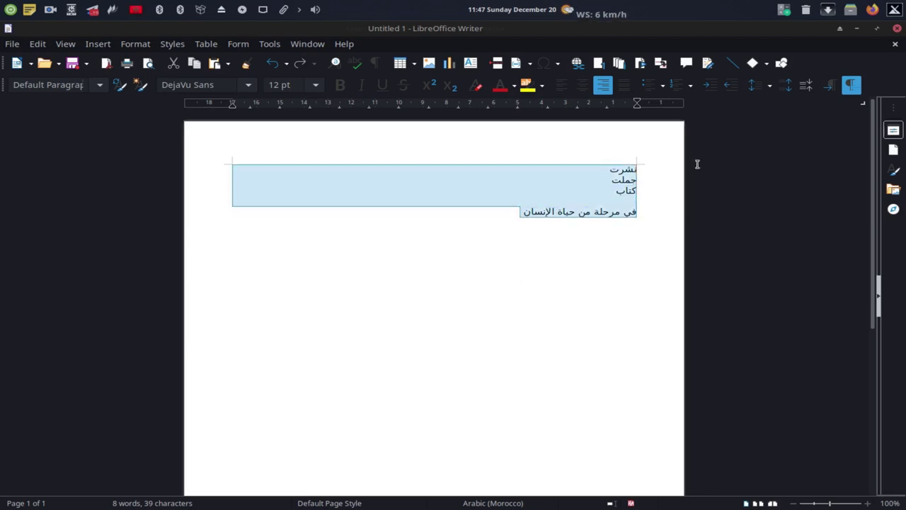
left_click(595, 263)
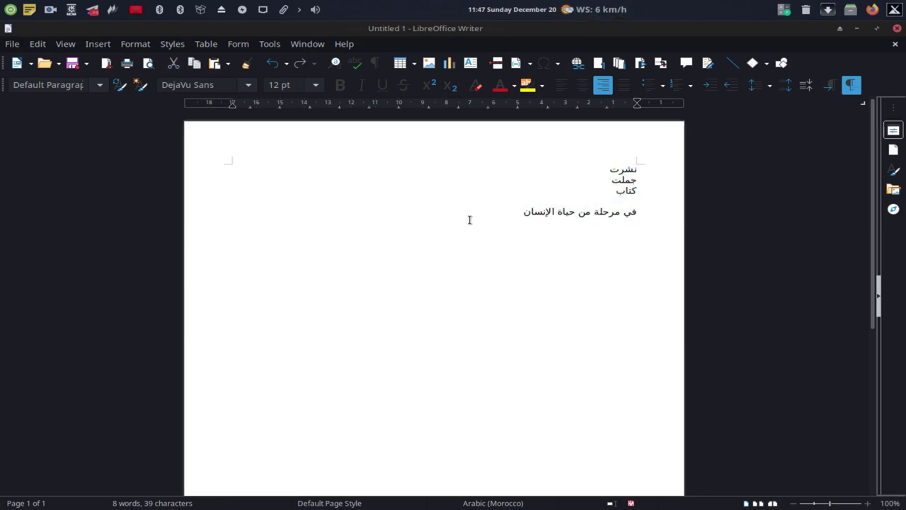